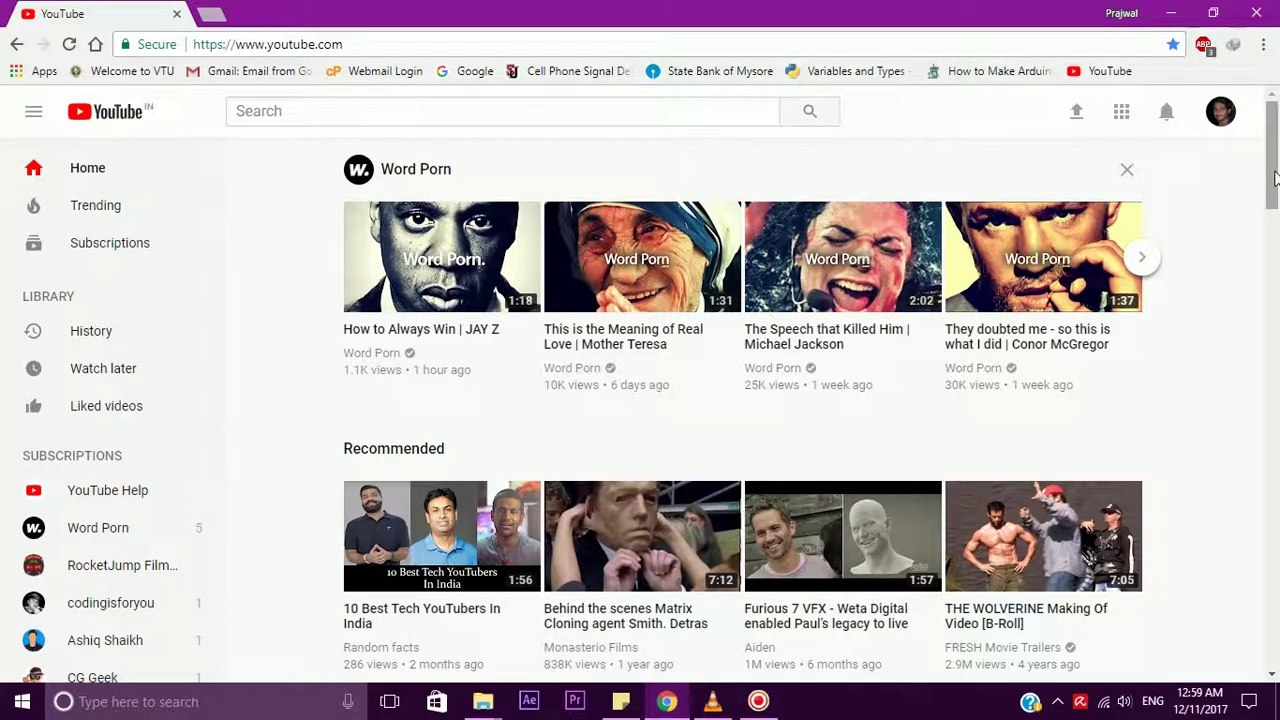
# - Scroll through the currently open page
pyautogui.scroll(-1, 1275, 177)
pyautogui.scroll(1, 1275, 177)
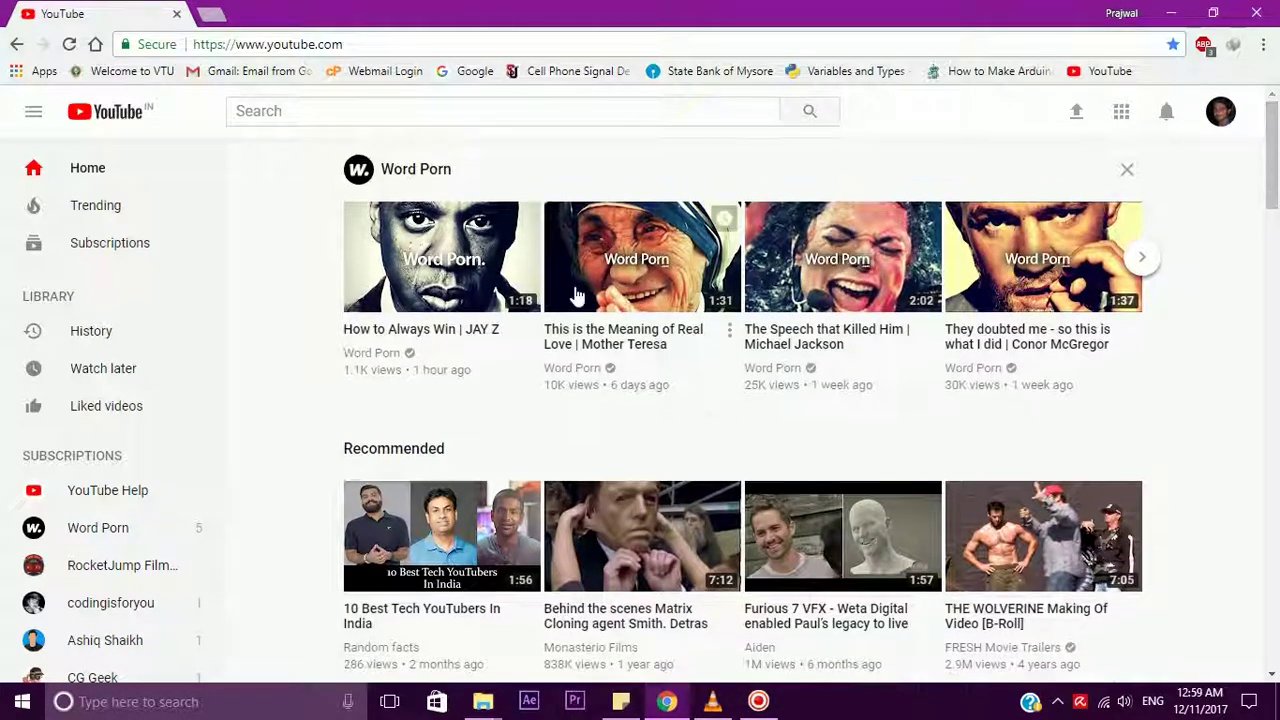
pyautogui.moveTo(441, 257)
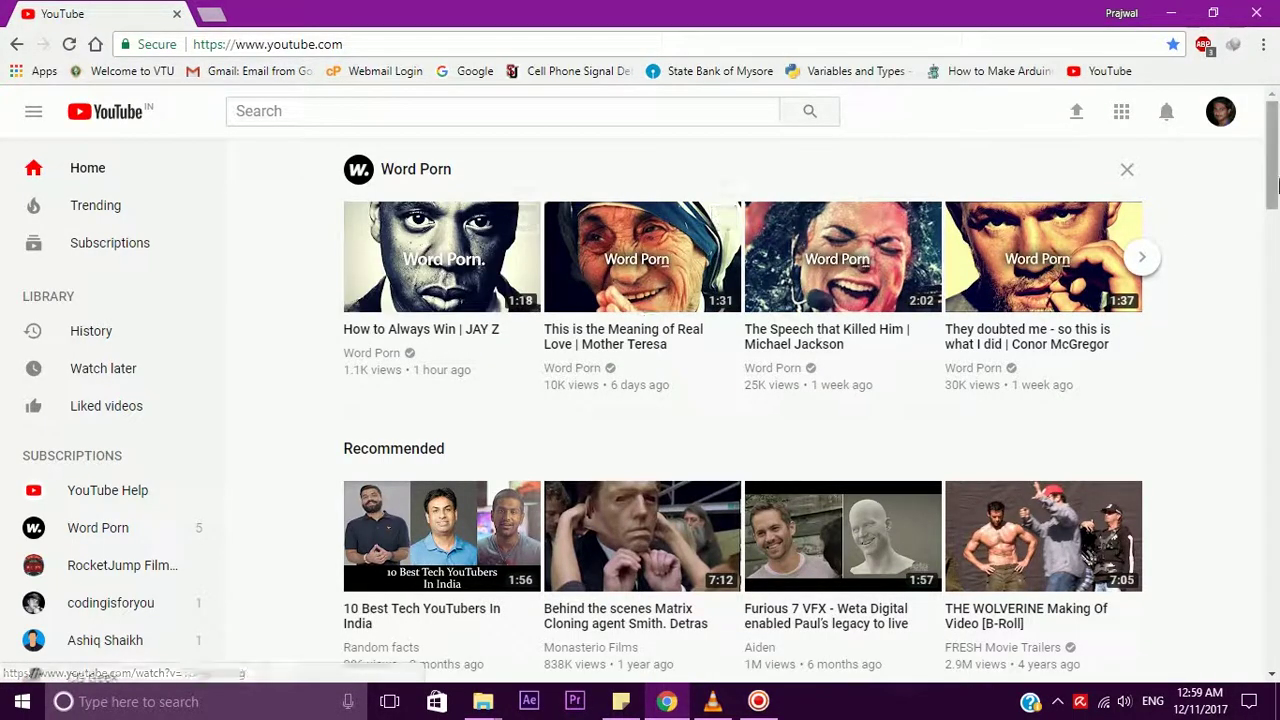
pyautogui.scroll(-3, 1276, 177)
pyautogui.scroll(-10, 1276, 177)
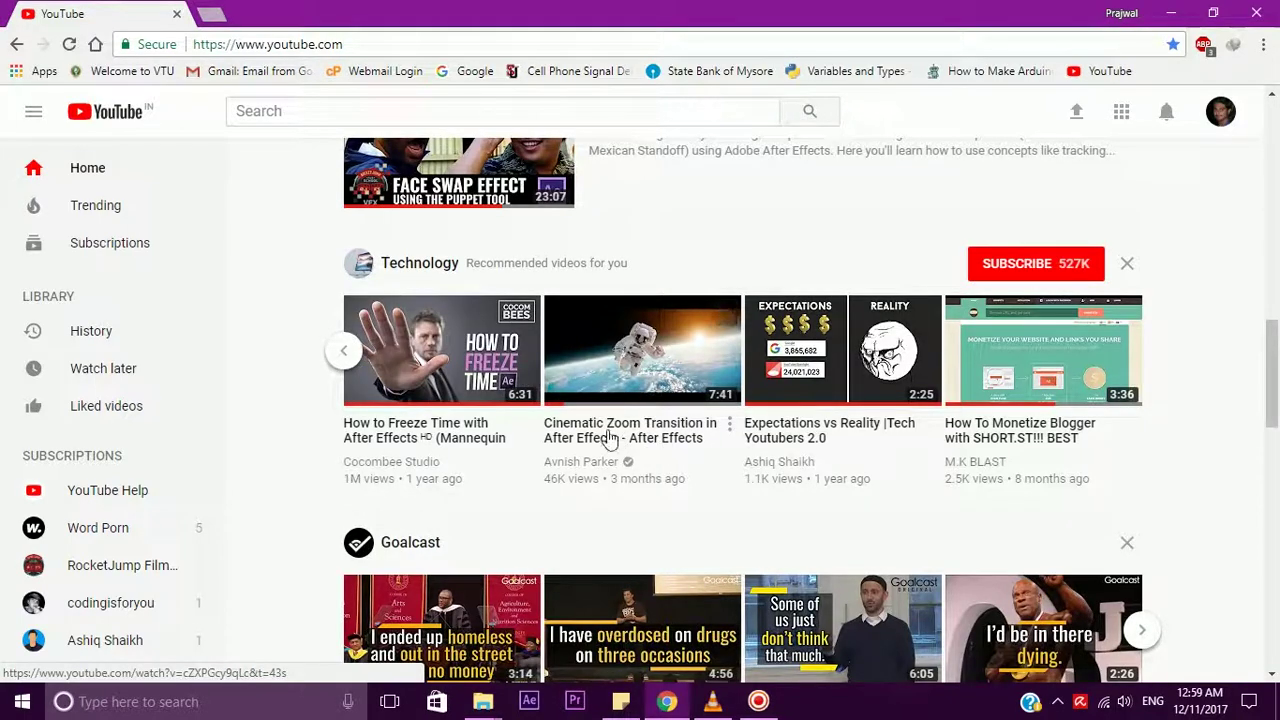
pyautogui.scroll(-3, 1276, 440)
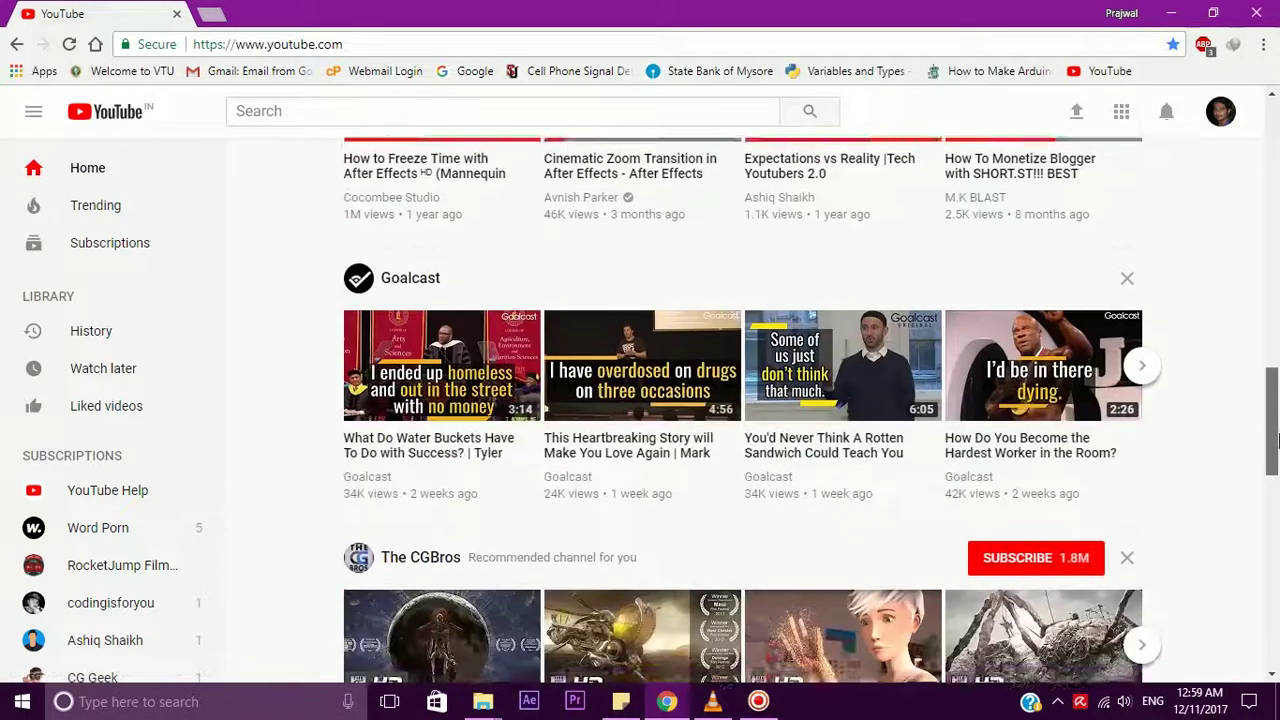
pyautogui.scroll(-1, 1276, 440)
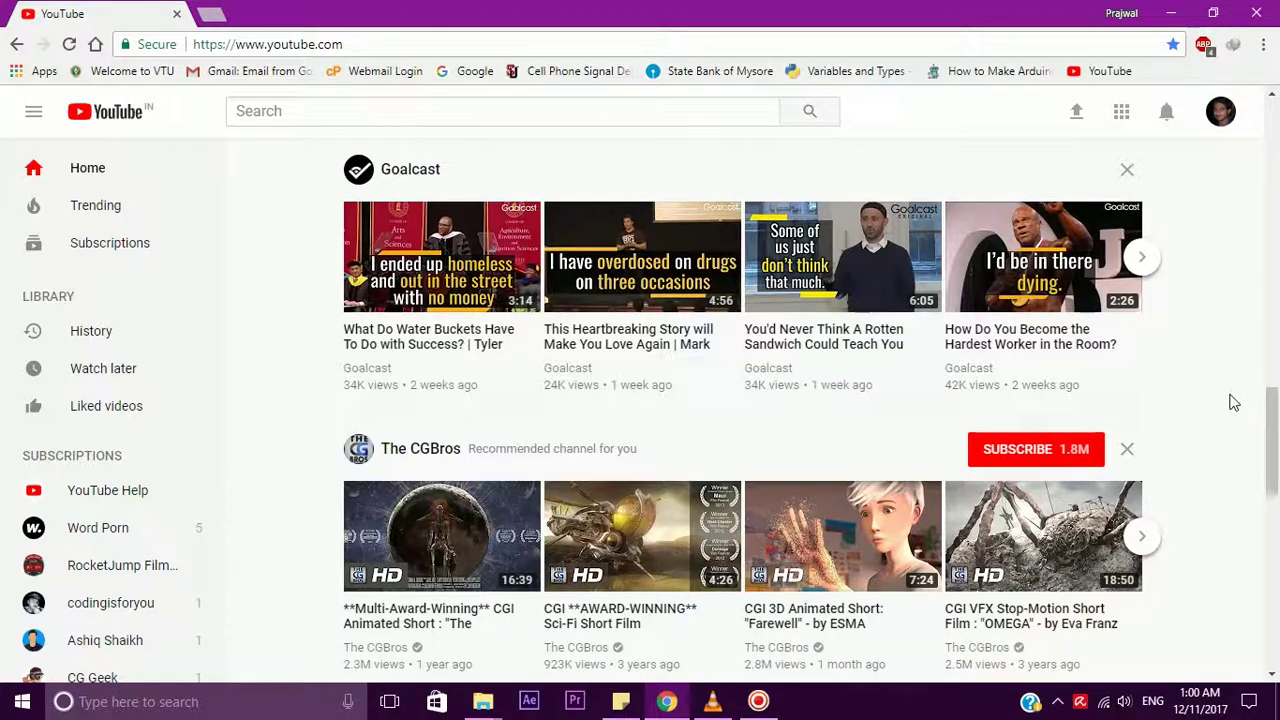
# - Open canva.com in a new Chrome tab
pyautogui.click(210, 14)
pyautogui.write('ca')
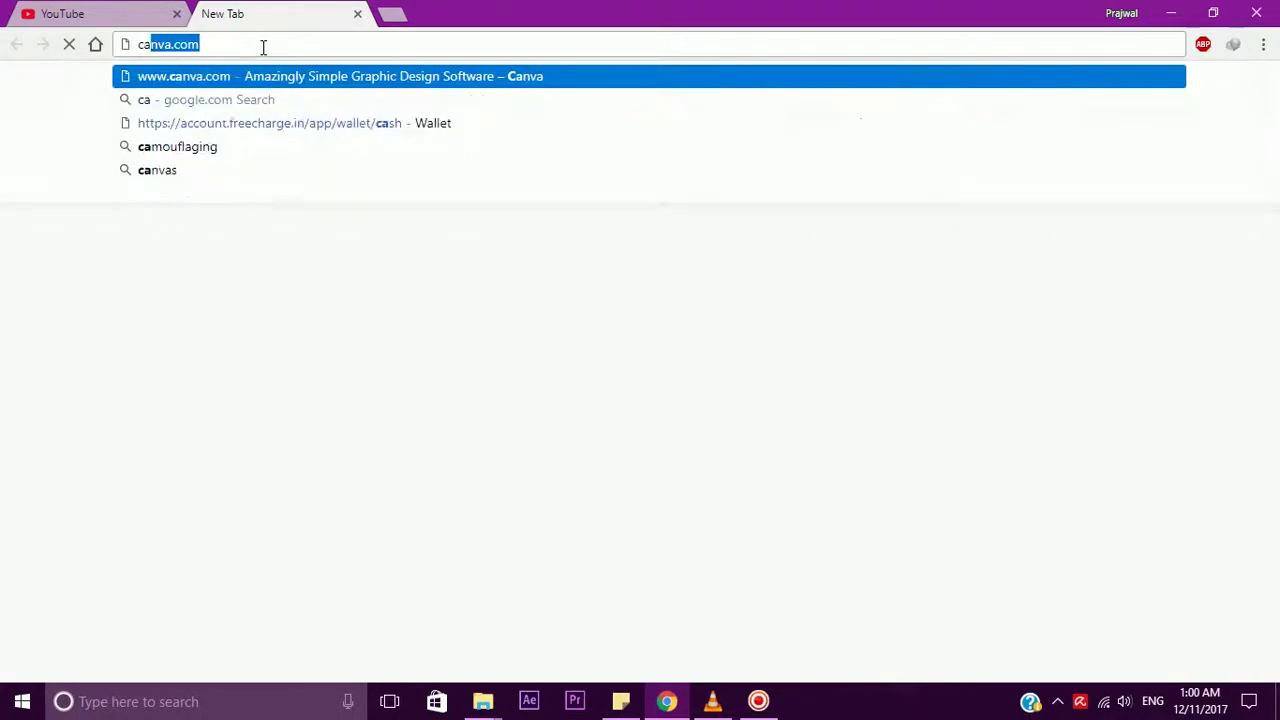
pyautogui.write('nva')
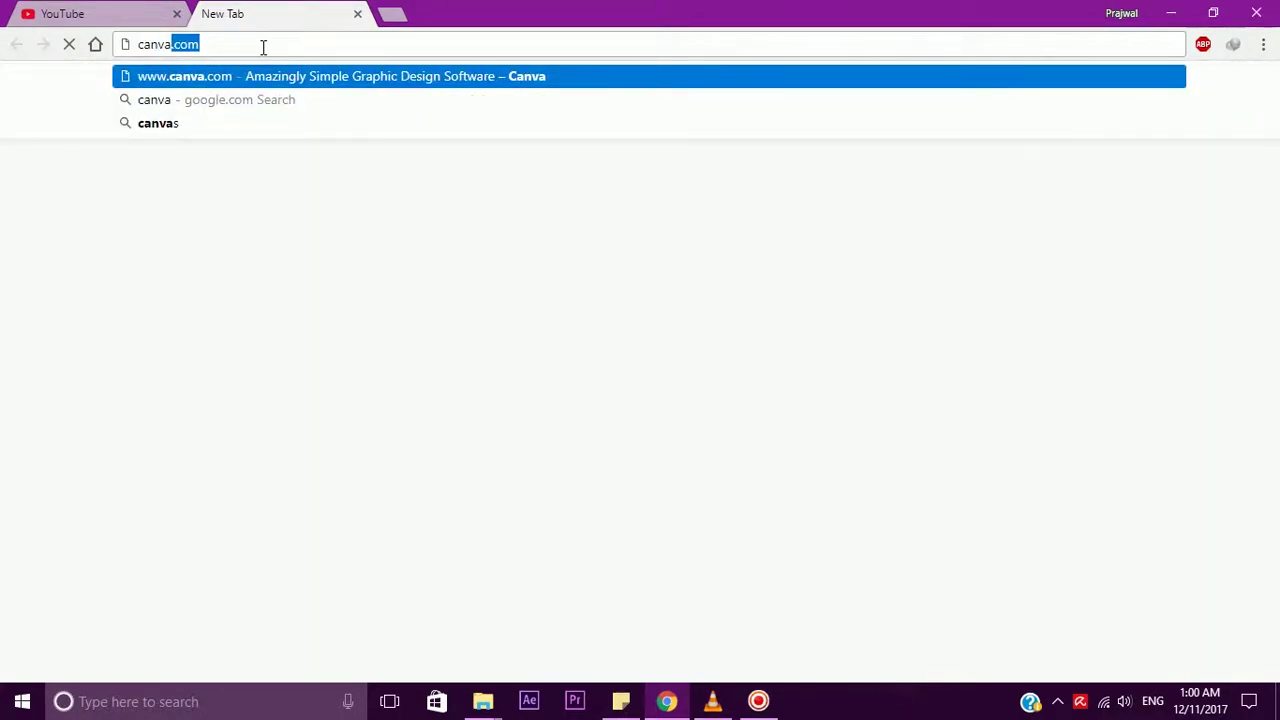
pyautogui.press('Return')
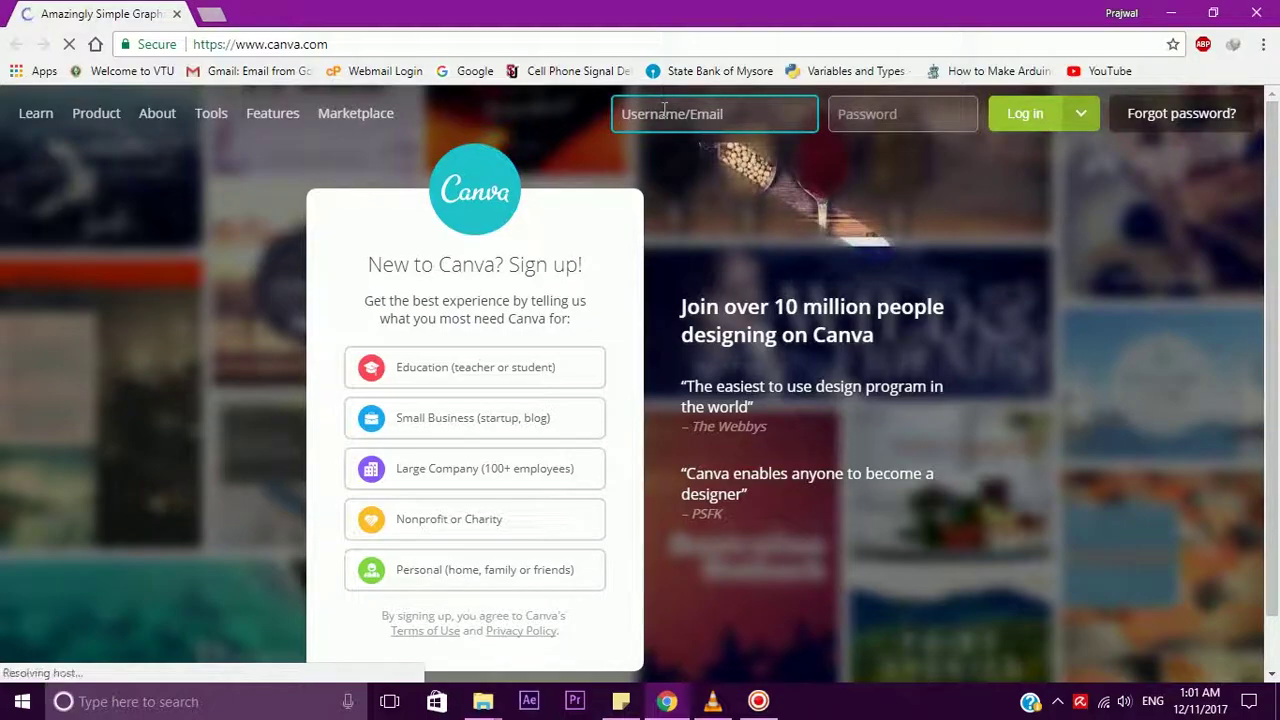
# - Enter the account name to log in and expand Create a design to show every design type
pyautogui.write('prajwal')
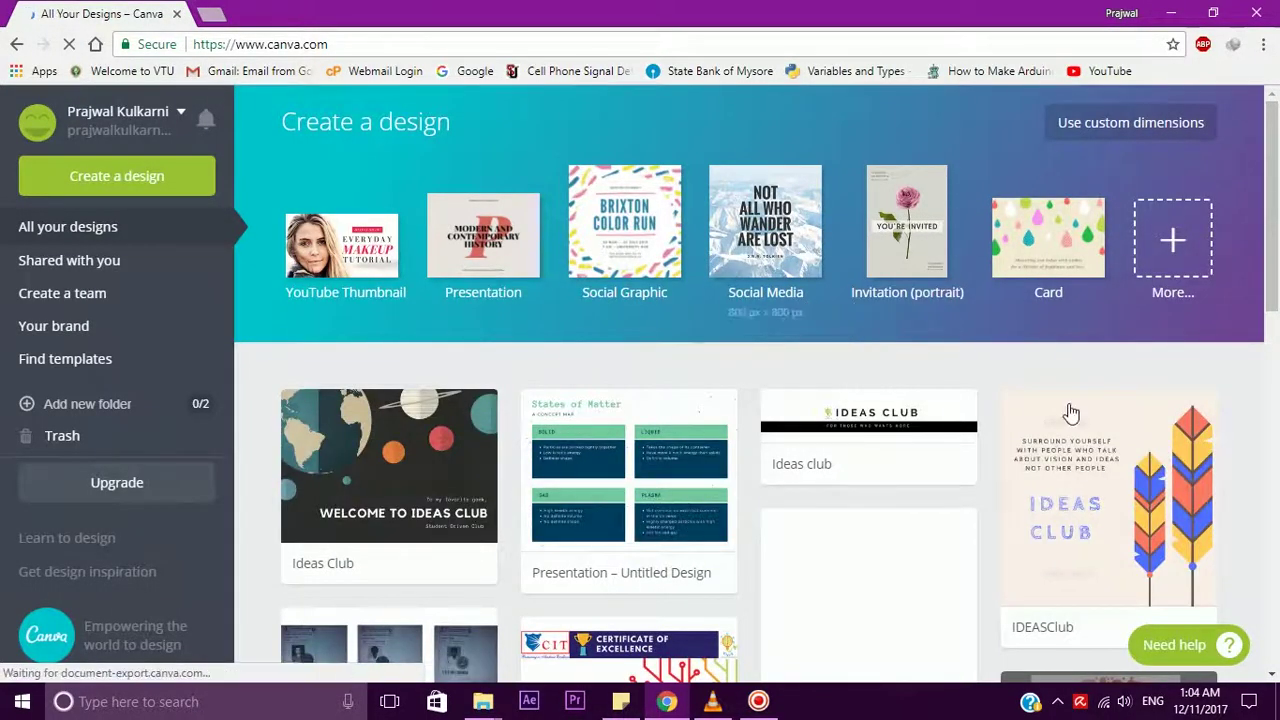
pyautogui.moveTo(1277, 248)
pyautogui.mouseDown()
pyautogui.moveTo(1277, 332)
pyautogui.moveTo(1277, 195)
pyautogui.mouseUp()
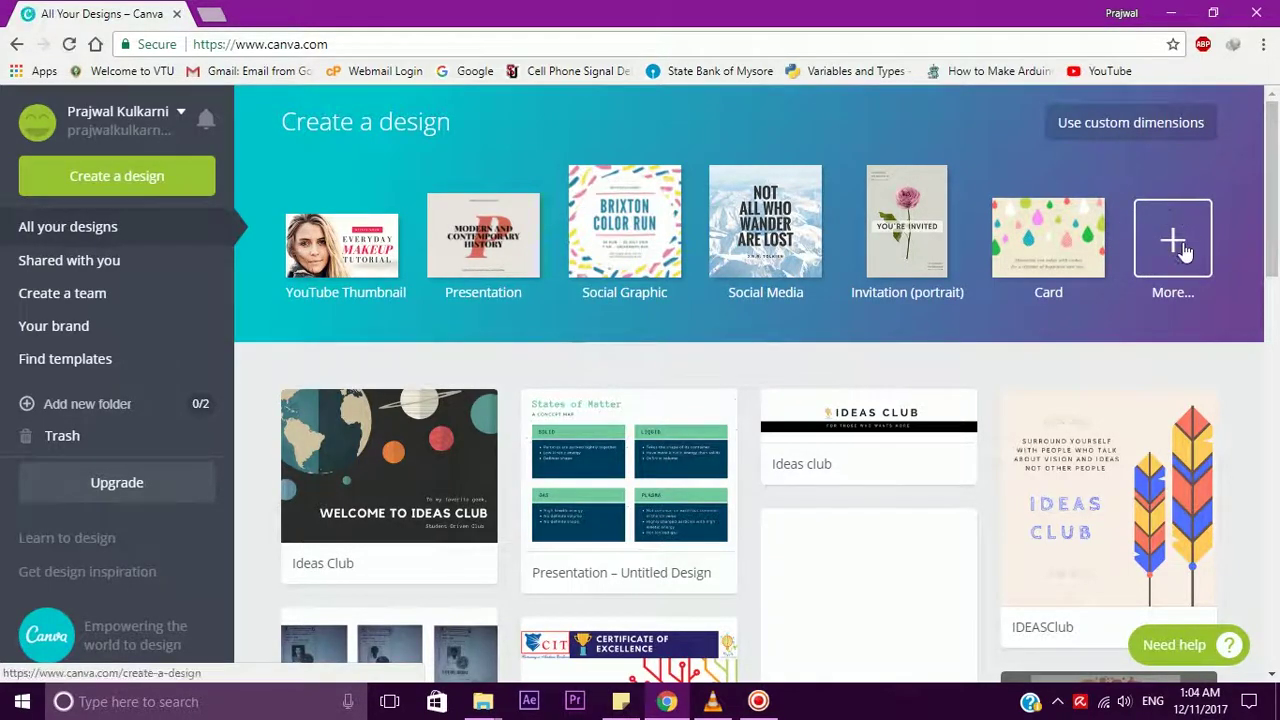
pyautogui.click(1180, 248)
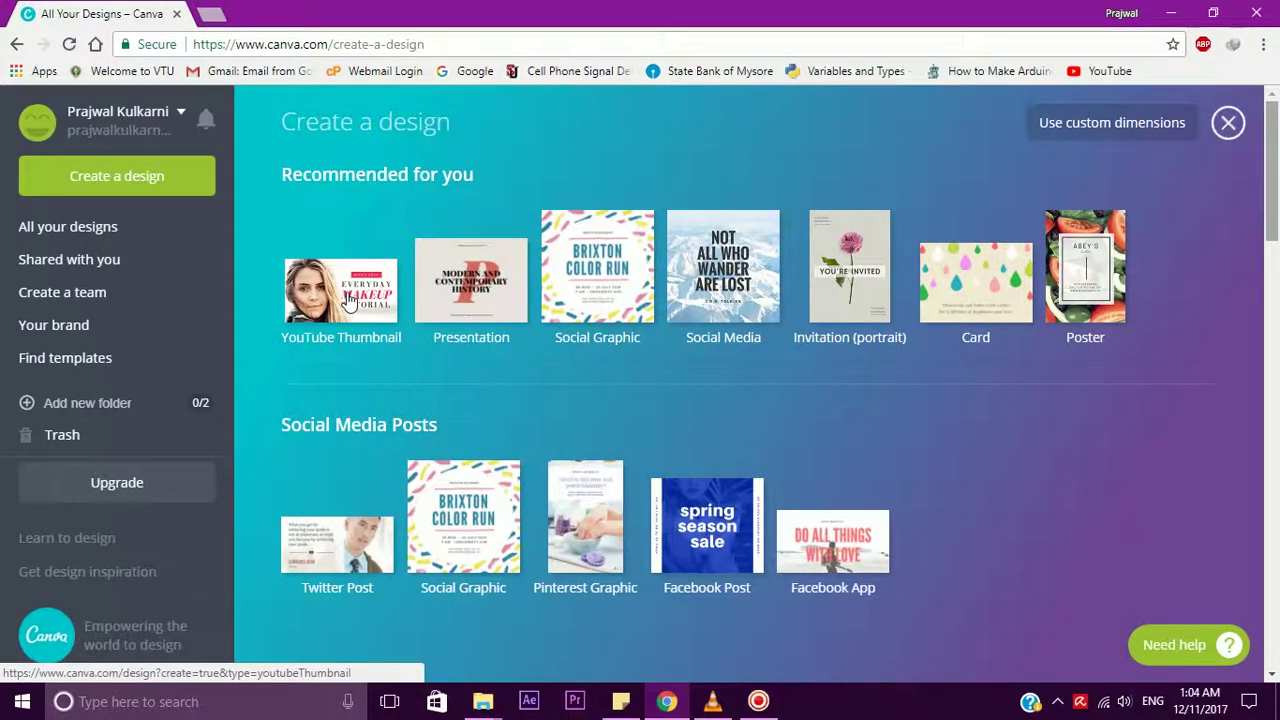
# - Start a YouTube Thumbnail design and apply the Hiking the Cherokee Forest layout
pyautogui.click(349, 303)
pyautogui.moveTo(400, 474); pyautogui.dragTo(401, 510)
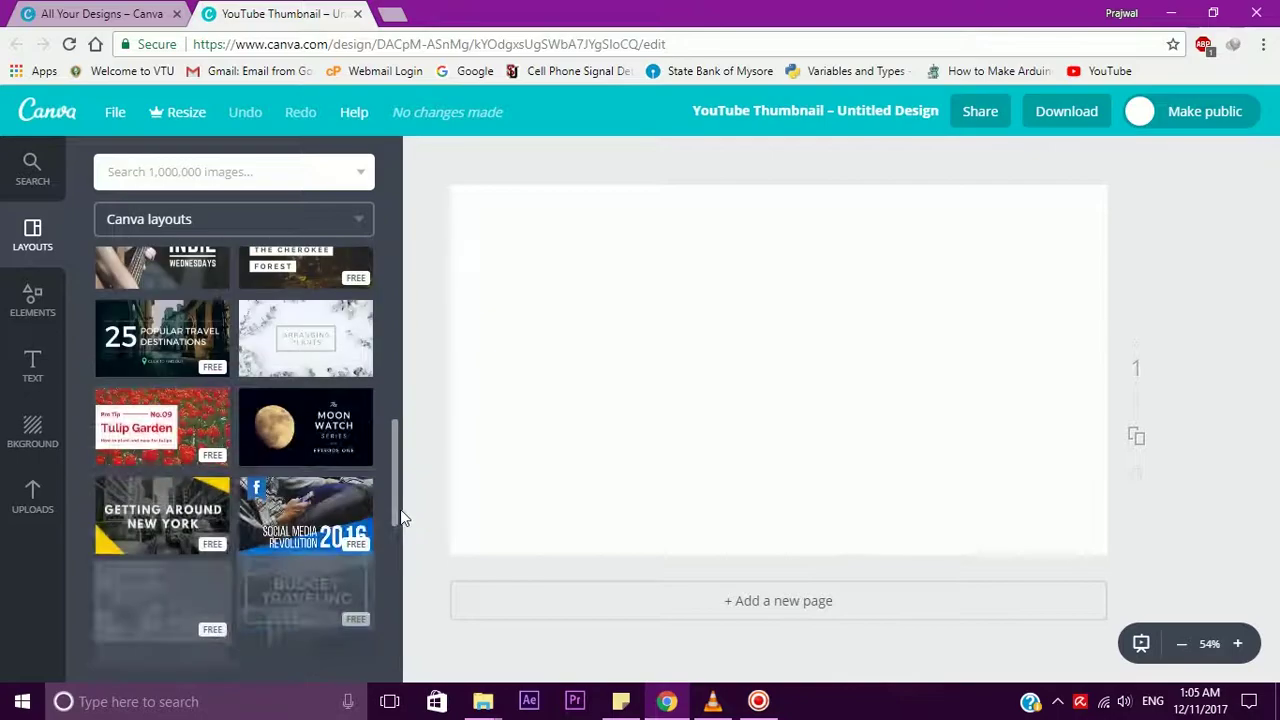
pyautogui.scroll(1, 395, 440)
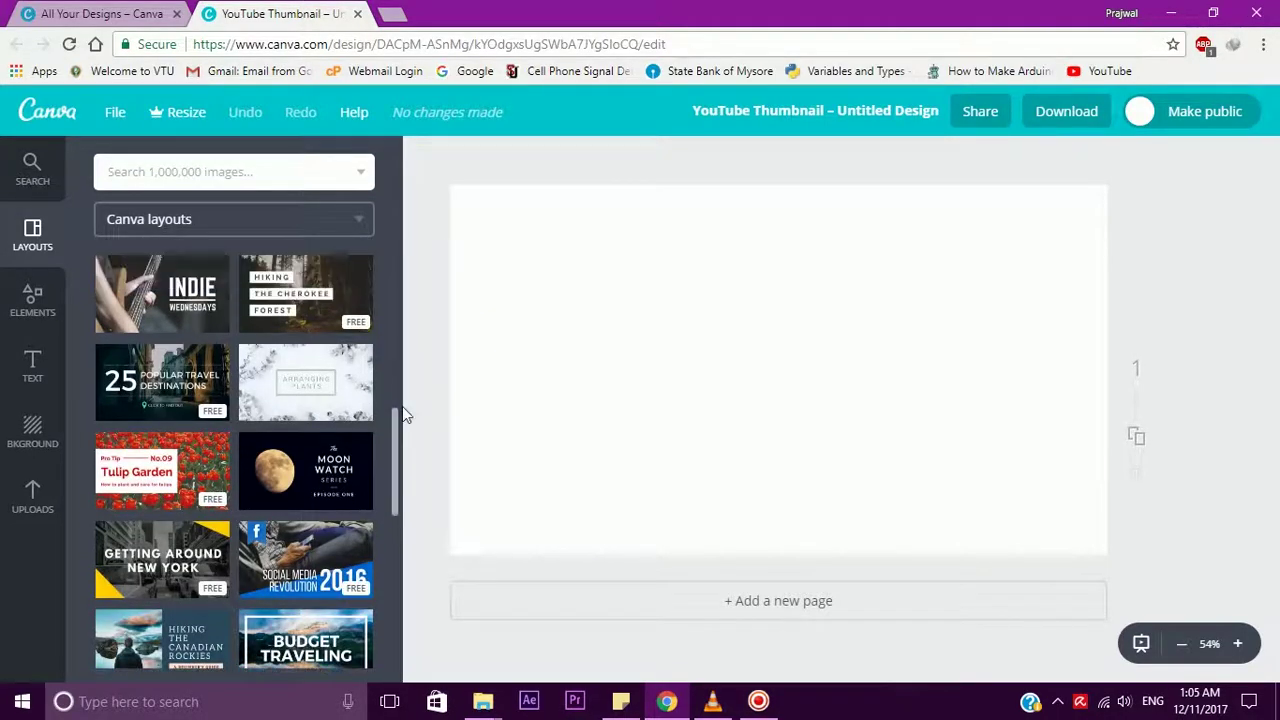
pyautogui.scroll(2, 403, 414)
pyautogui.moveTo(333, 490); pyautogui.dragTo(785, 455)
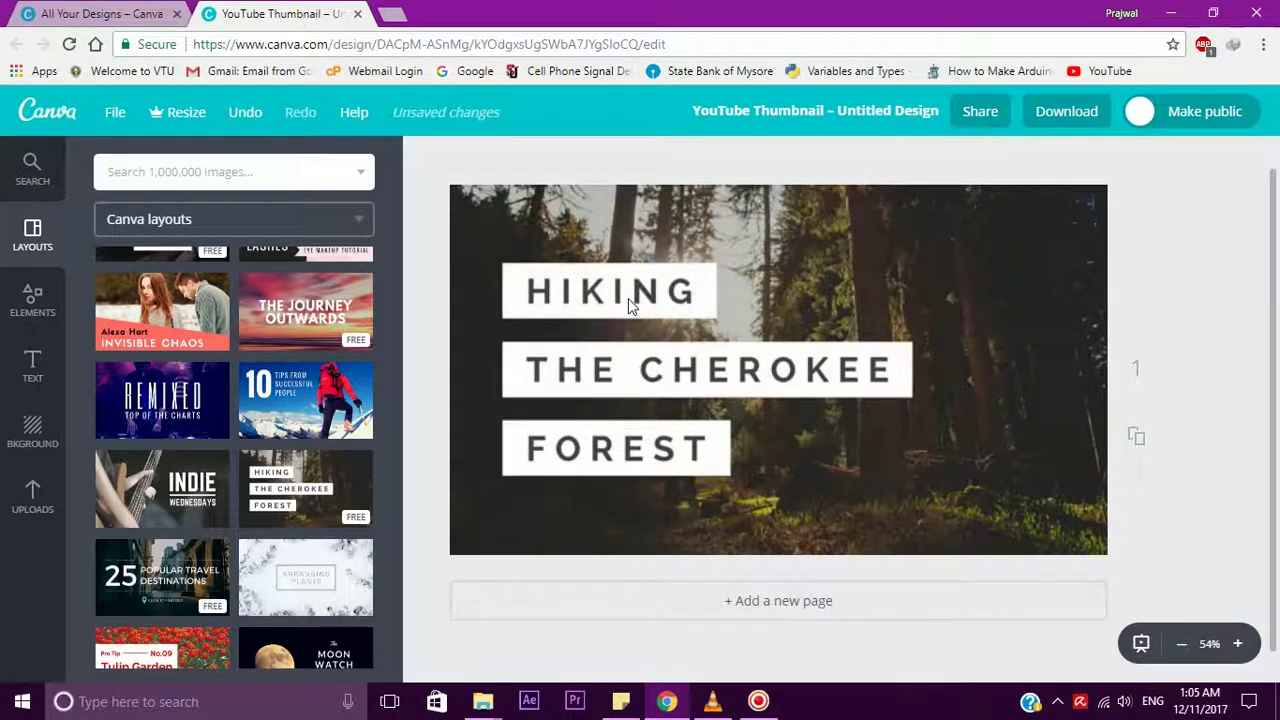
# - Select the forest photo and drag another layout from the Layouts panel over it
pyautogui.click(429, 293)
pyautogui.scroll(-5, 394, 594)
pyautogui.scroll(-5, 397, 628)
pyautogui.scroll(-1, 397, 628)
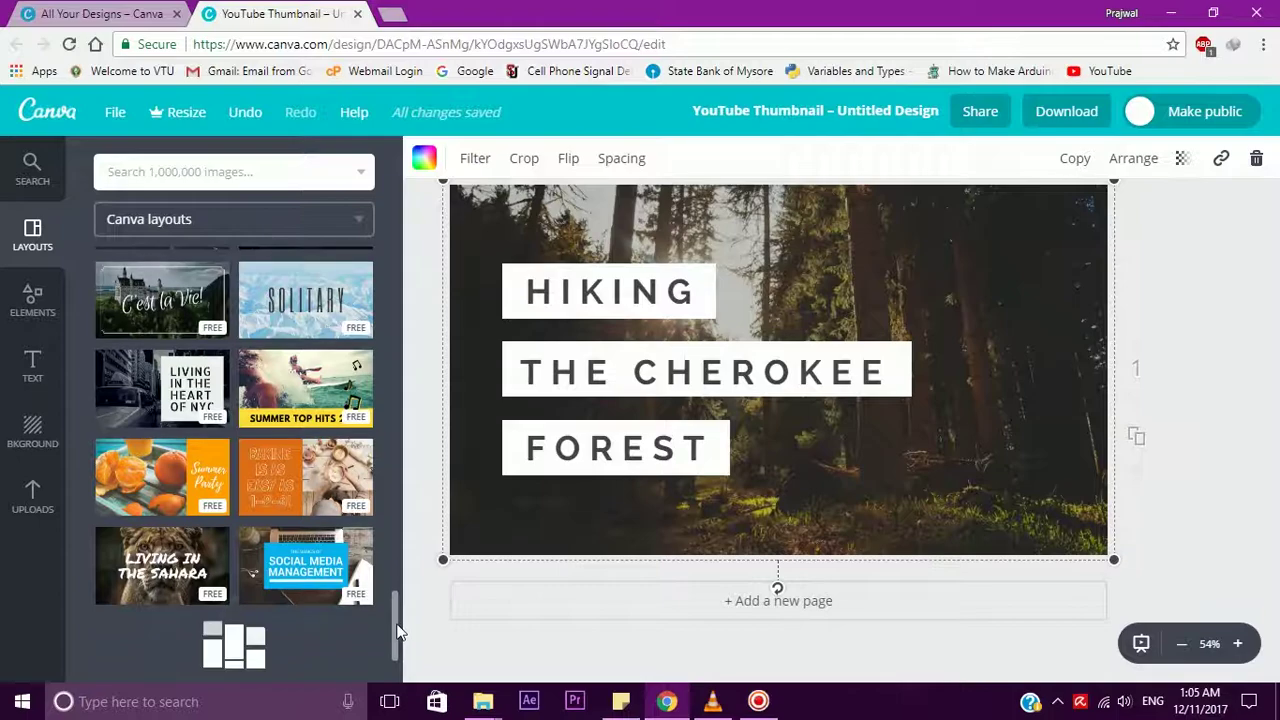
pyautogui.moveTo(365, 598); pyautogui.dragTo(686, 428)
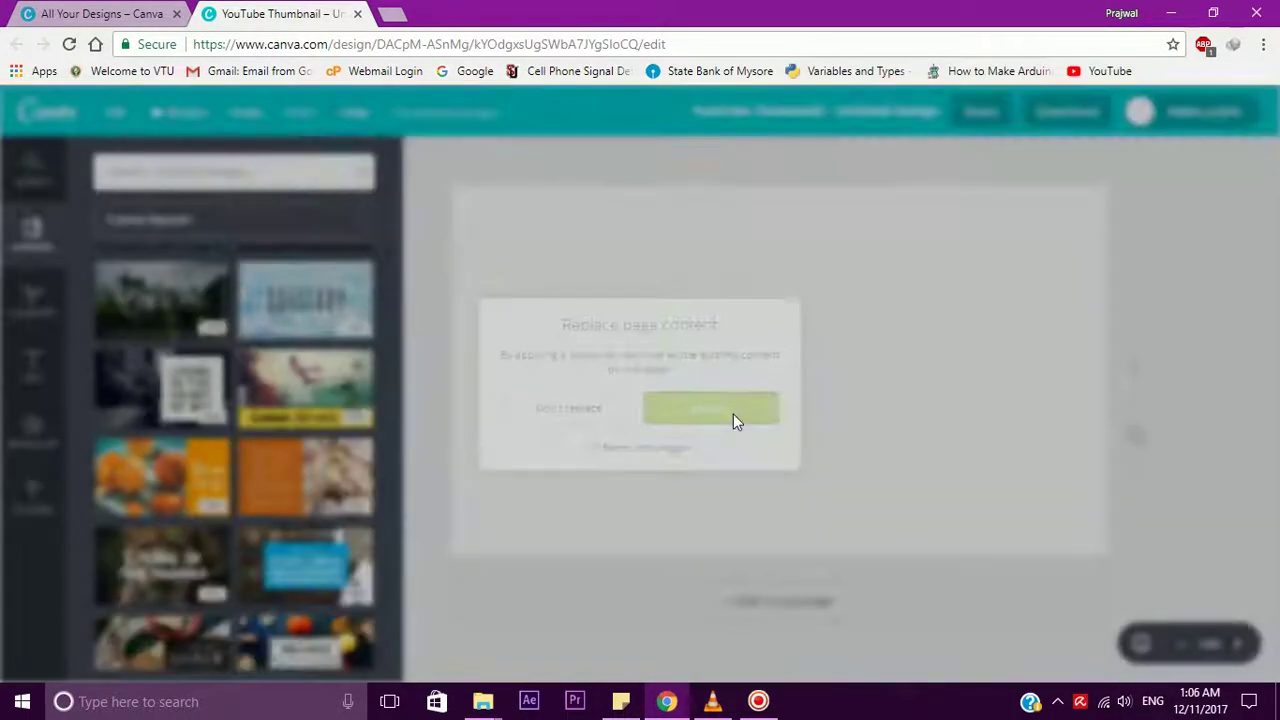
# - Replace the page with the new layout and make the heading read 'YOUTUBE THUMBNAIL'
pyautogui.click(733, 414)
pyautogui.tripleClick(733, 414)
pyautogui.write('YOUTUBE')
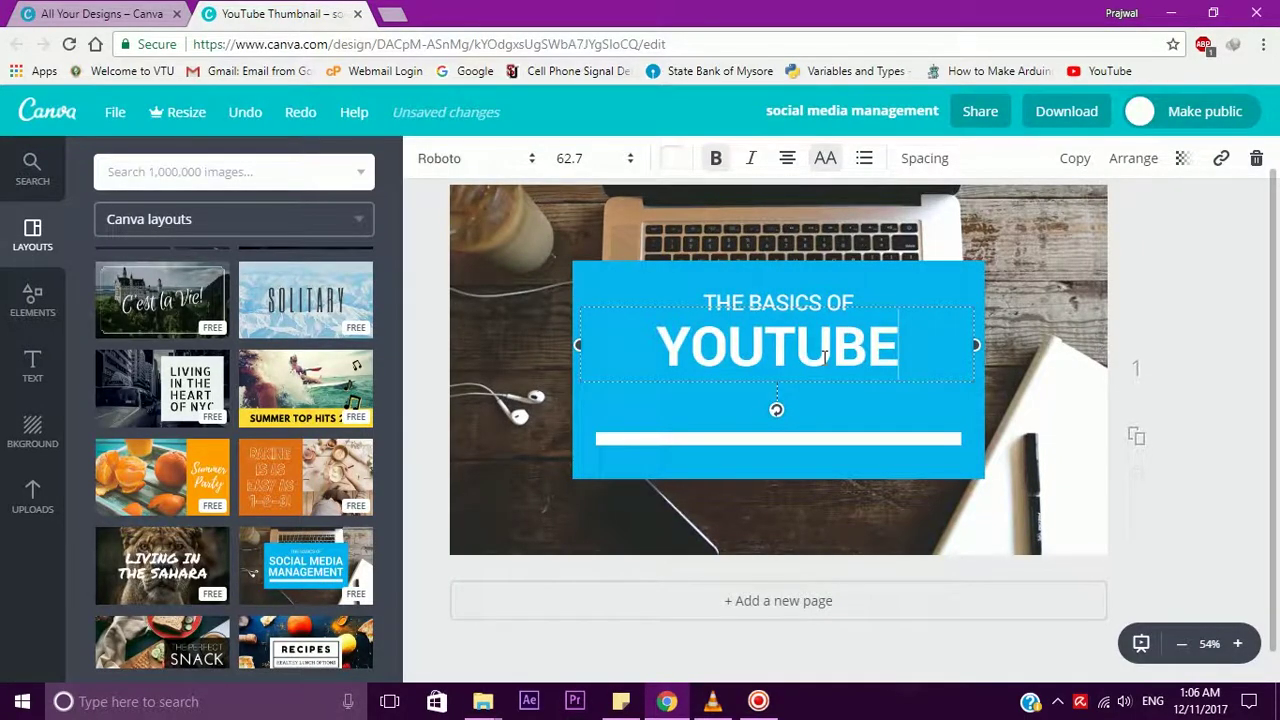
pyautogui.write(' TH')
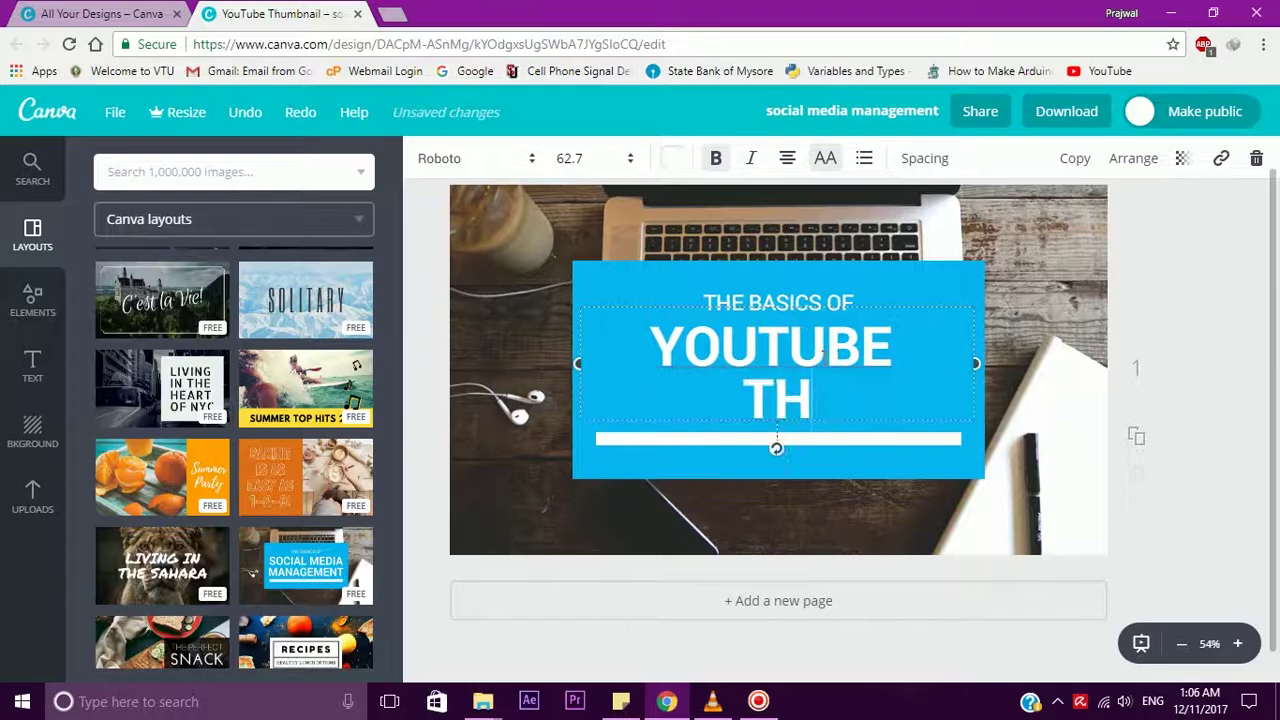
pyautogui.write('UMBNAI')
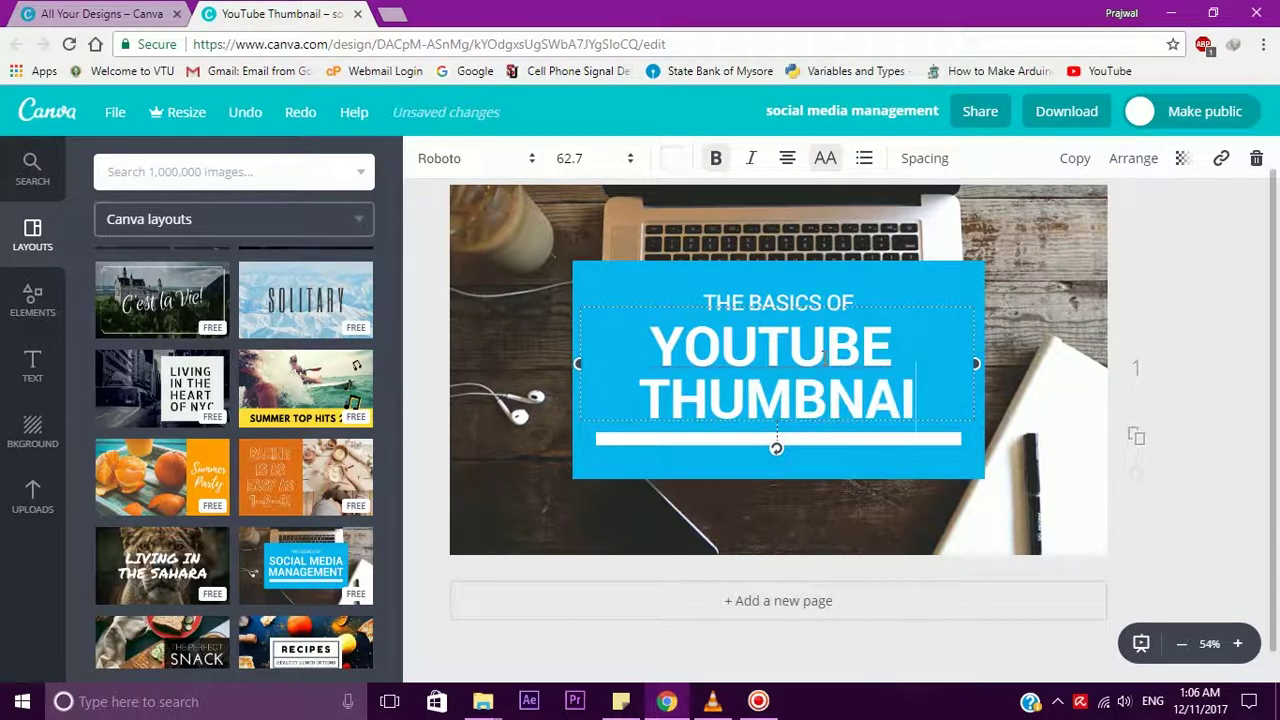
pyautogui.write('L')
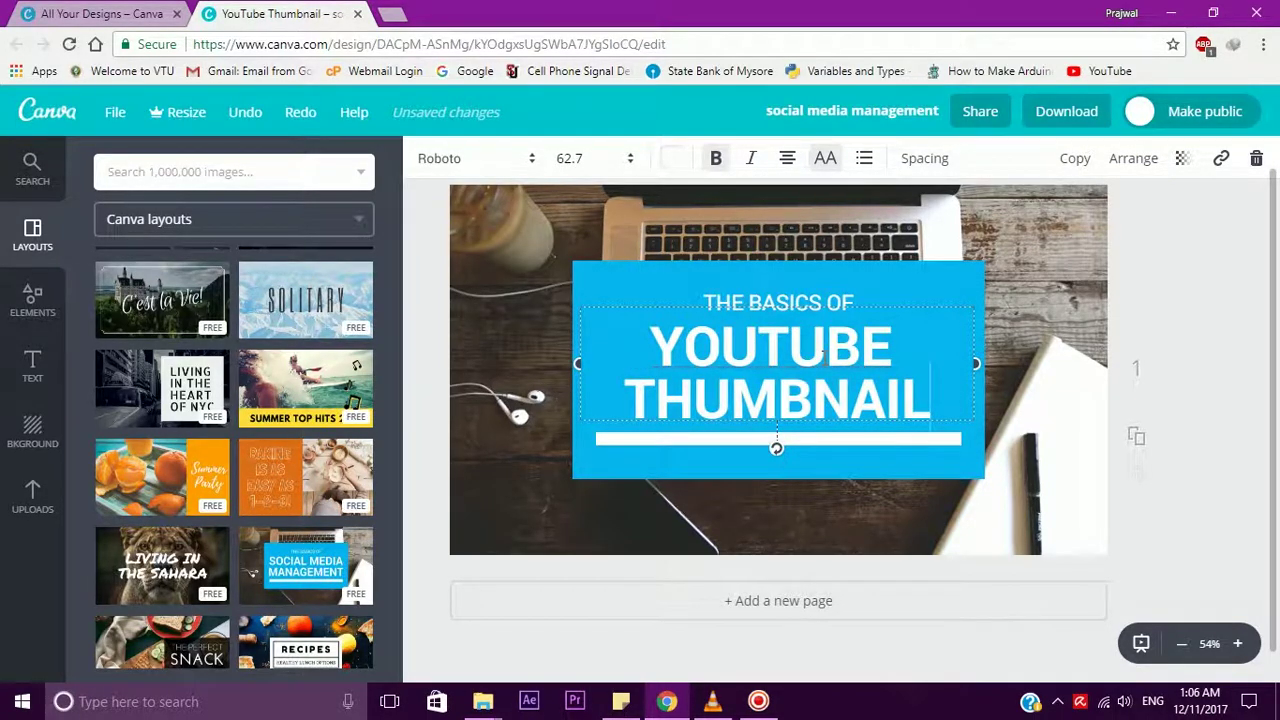
pyautogui.press('Escape')
pyautogui.click(584, 302)
pyautogui.write('HOW TO CREATE A BETTER')
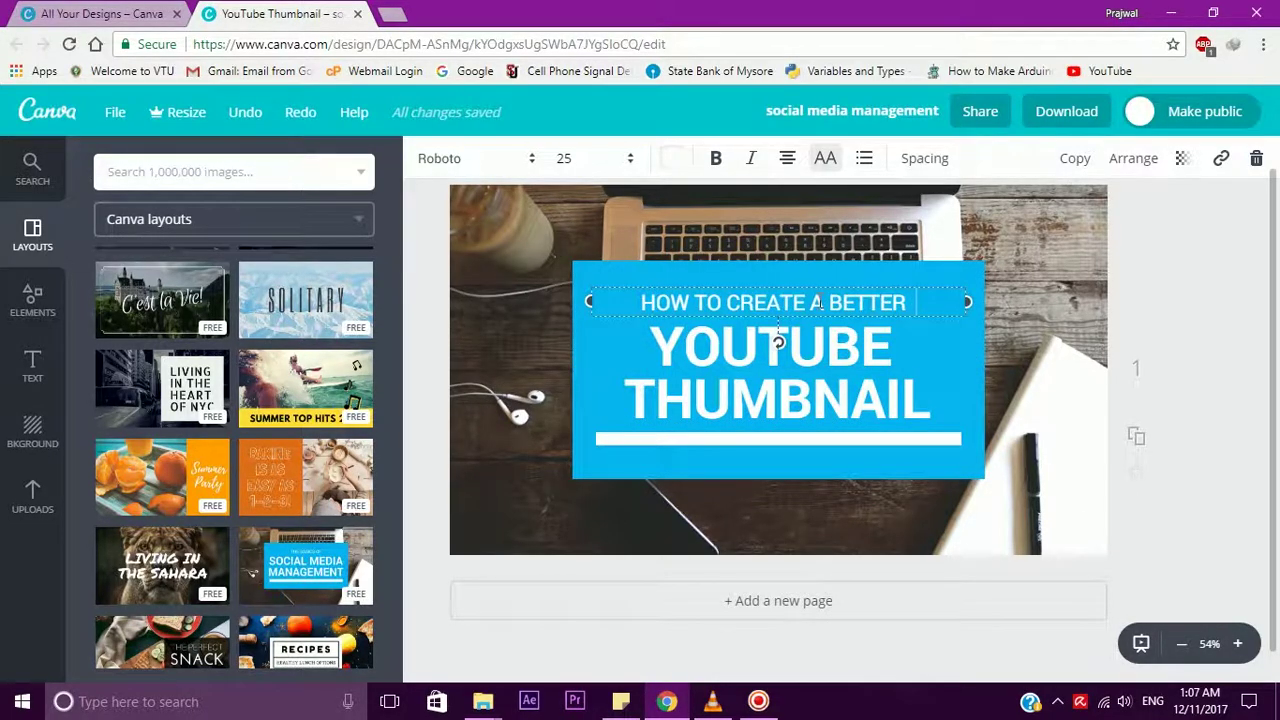
# - Delete the word 'A' so the top line reads 'HOW TO CREATE BETTER'
pyautogui.doubleClick(817, 302)
pyautogui.press('BackSpace')
pyautogui.press('Escape')
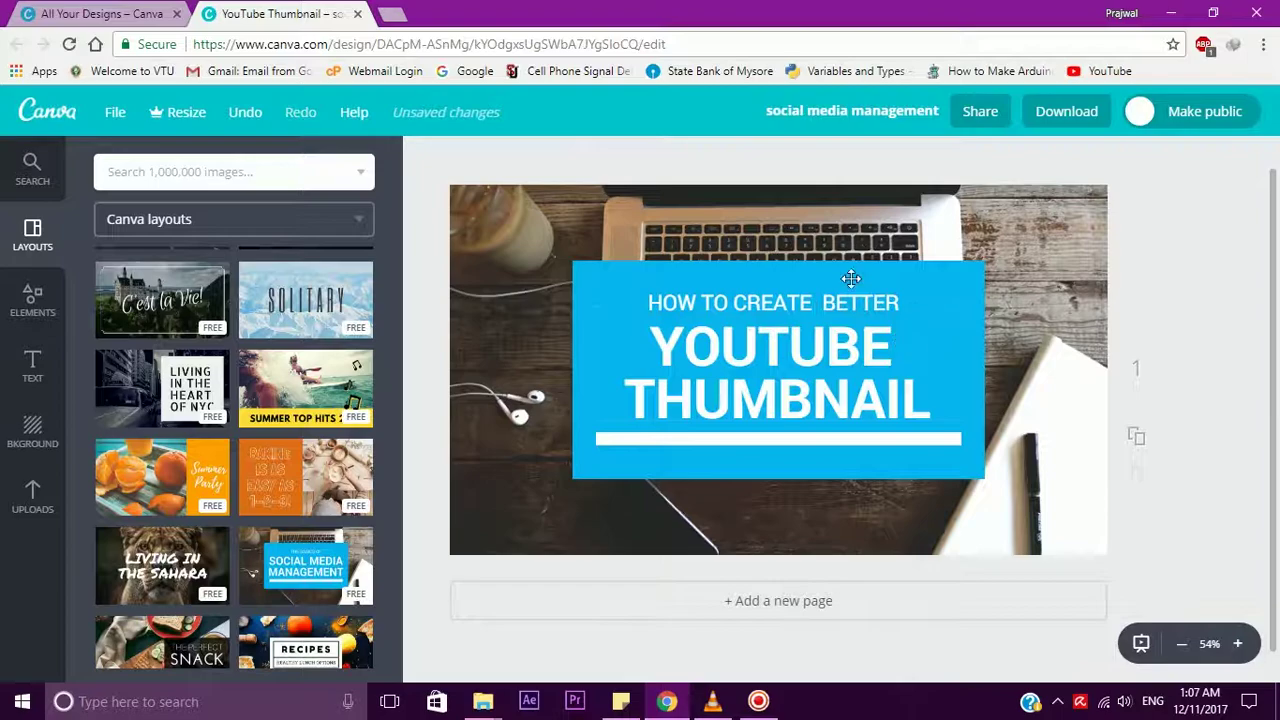
pyautogui.click(531, 322)
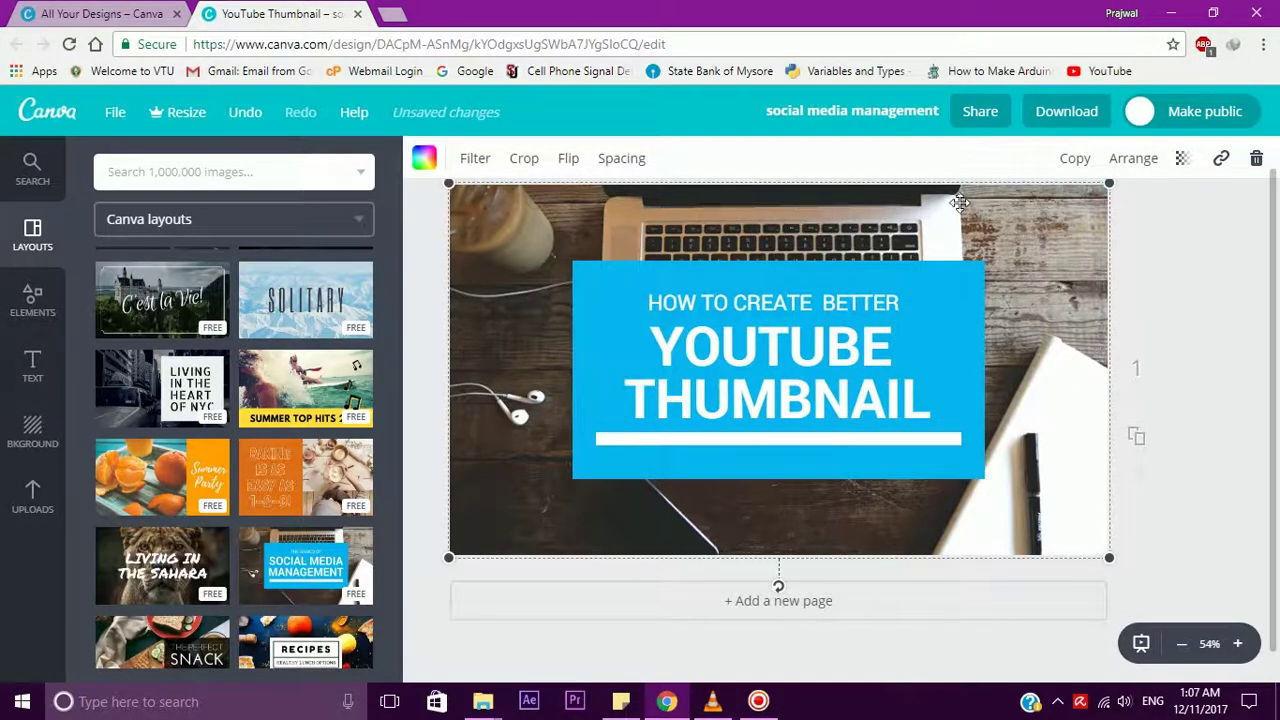
# - Browse the Download options, Background and Uploads panels, ending on the Text templates
pyautogui.click(1063, 114)
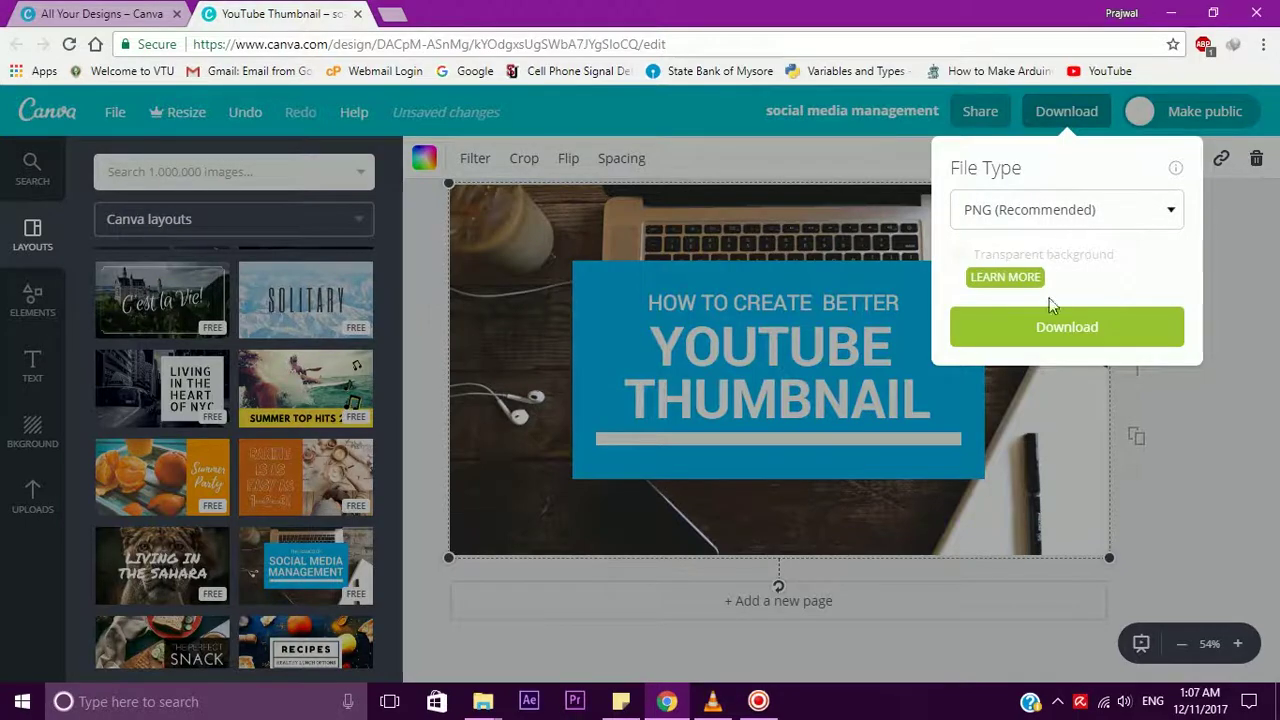
pyautogui.click(1247, 376)
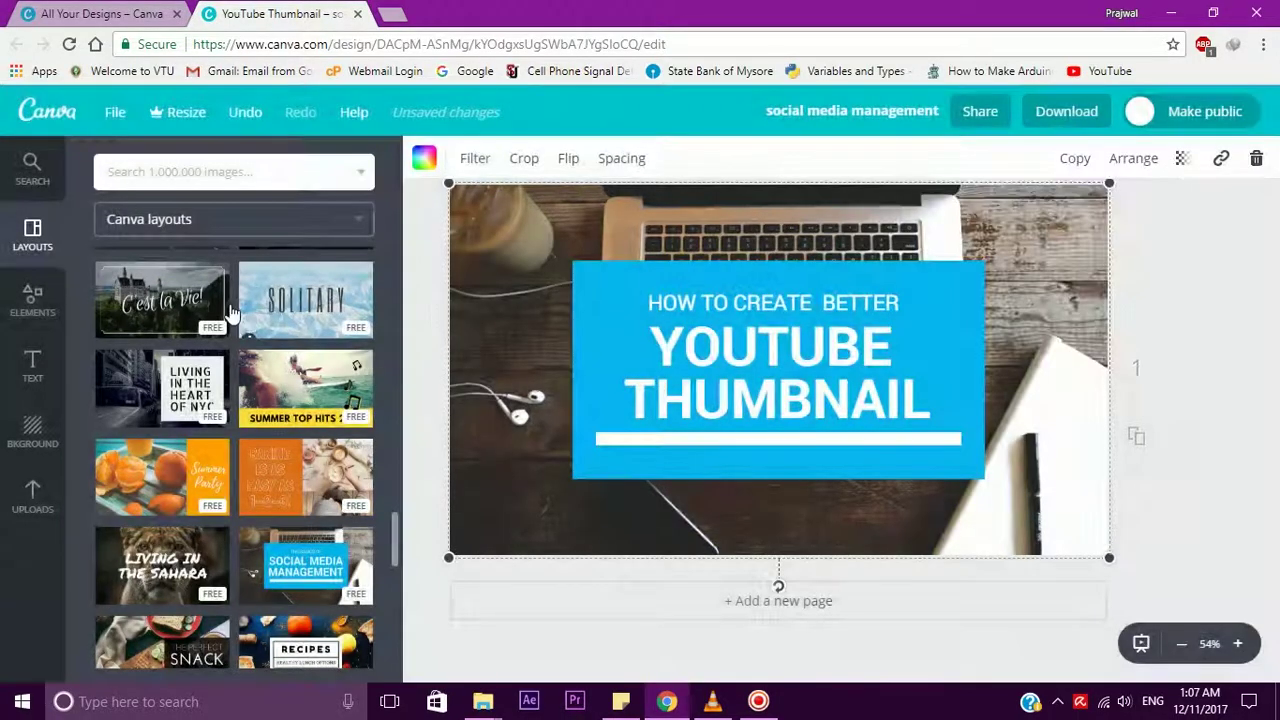
pyautogui.click(28, 432)
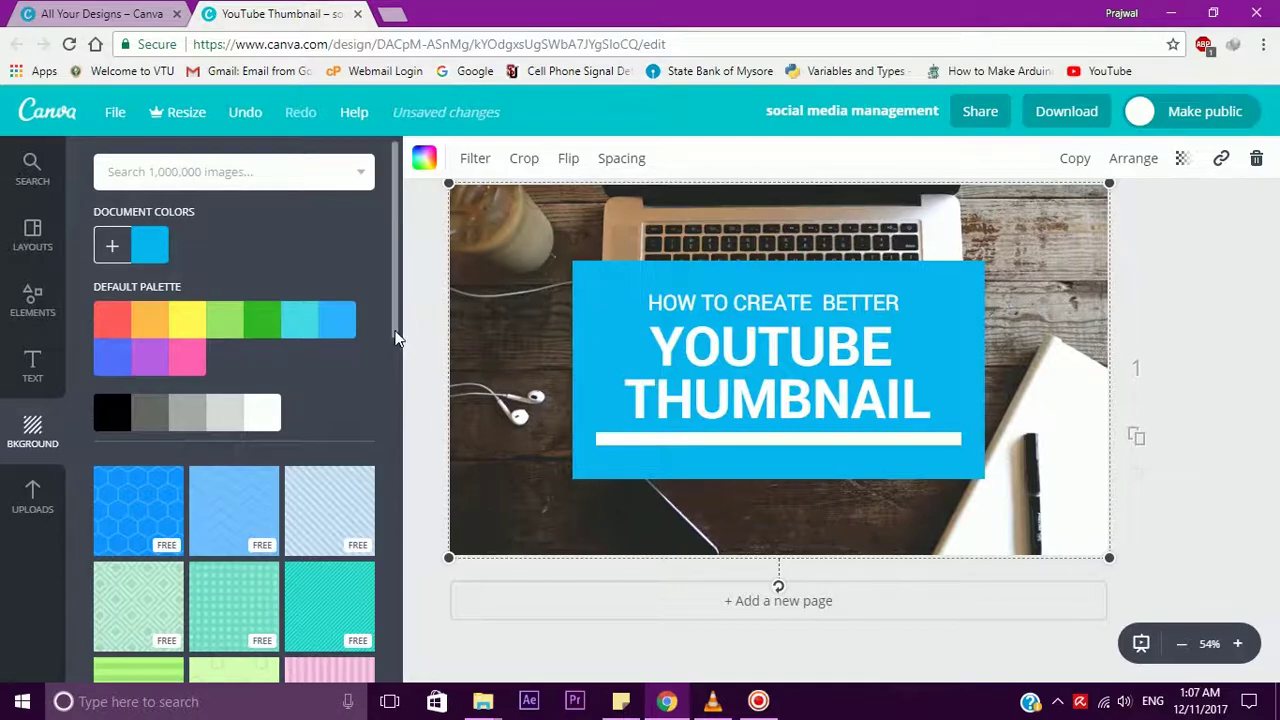
pyautogui.moveTo(394, 345); pyautogui.dragTo(397, 478)
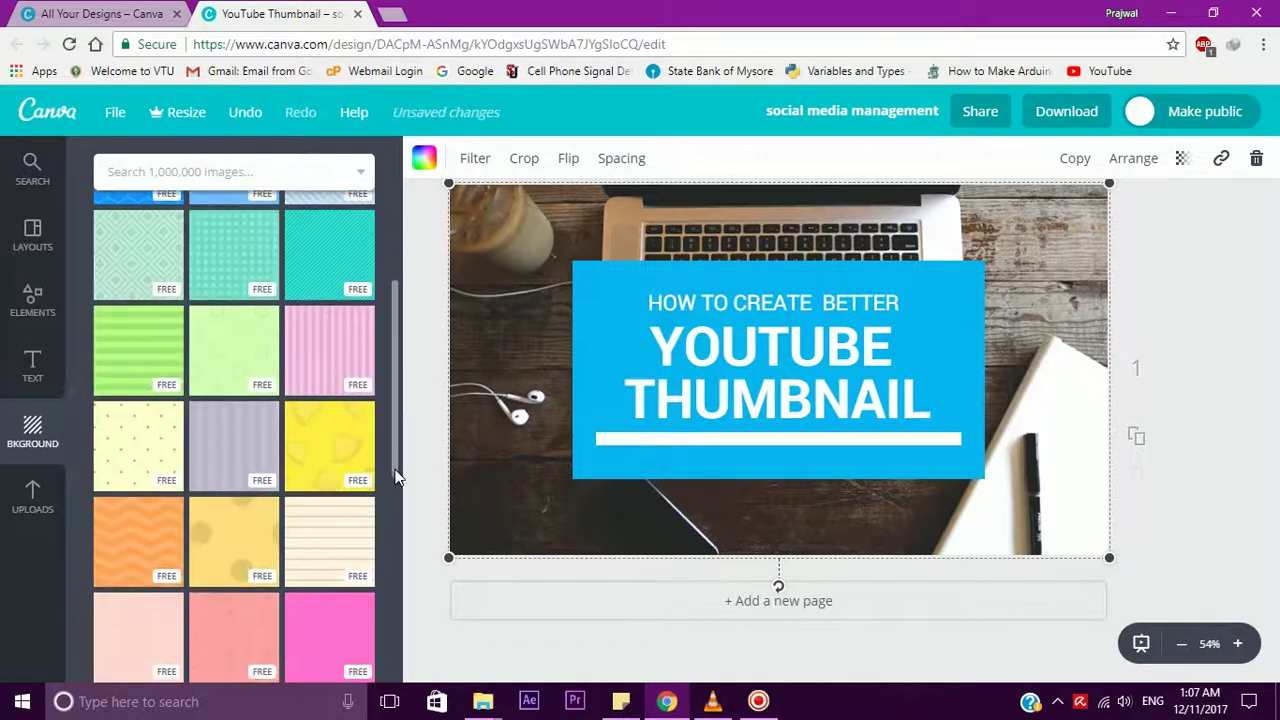
pyautogui.click(32, 492)
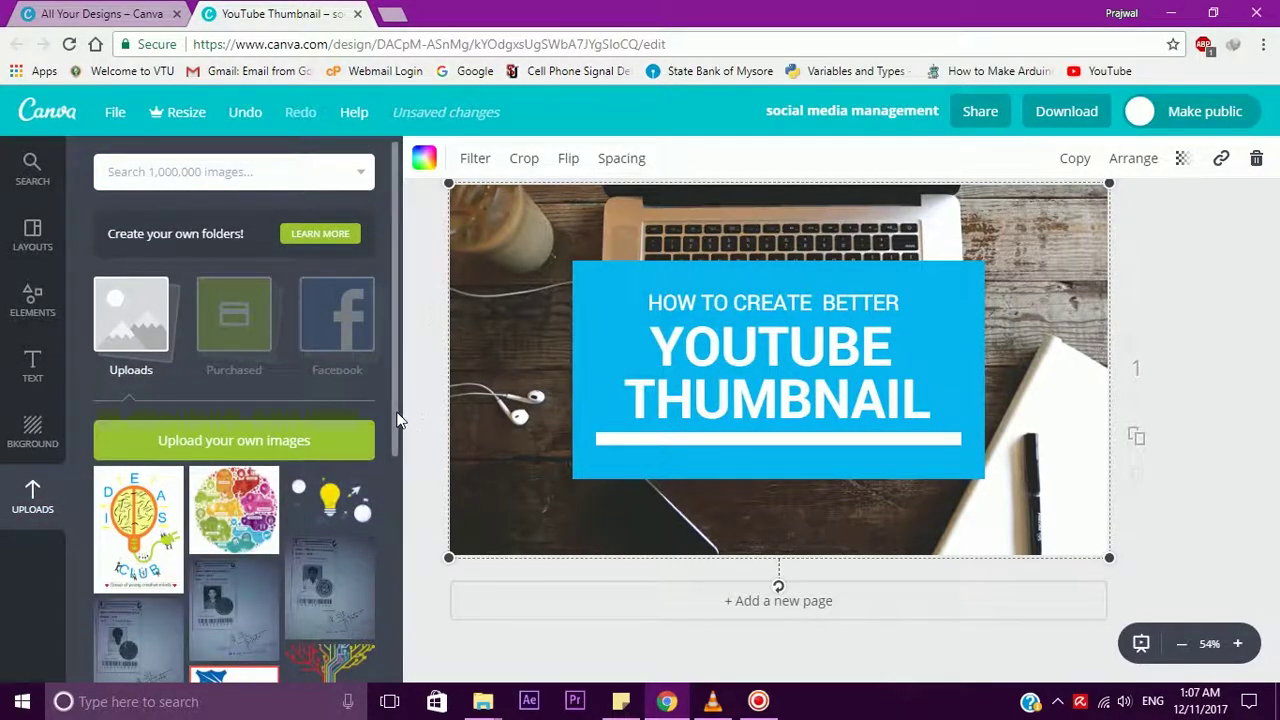
pyautogui.moveTo(394, 420)
pyautogui.mouseDown()
pyautogui.moveTo(395, 680)
pyautogui.moveTo(393, 532)
pyautogui.mouseUp()
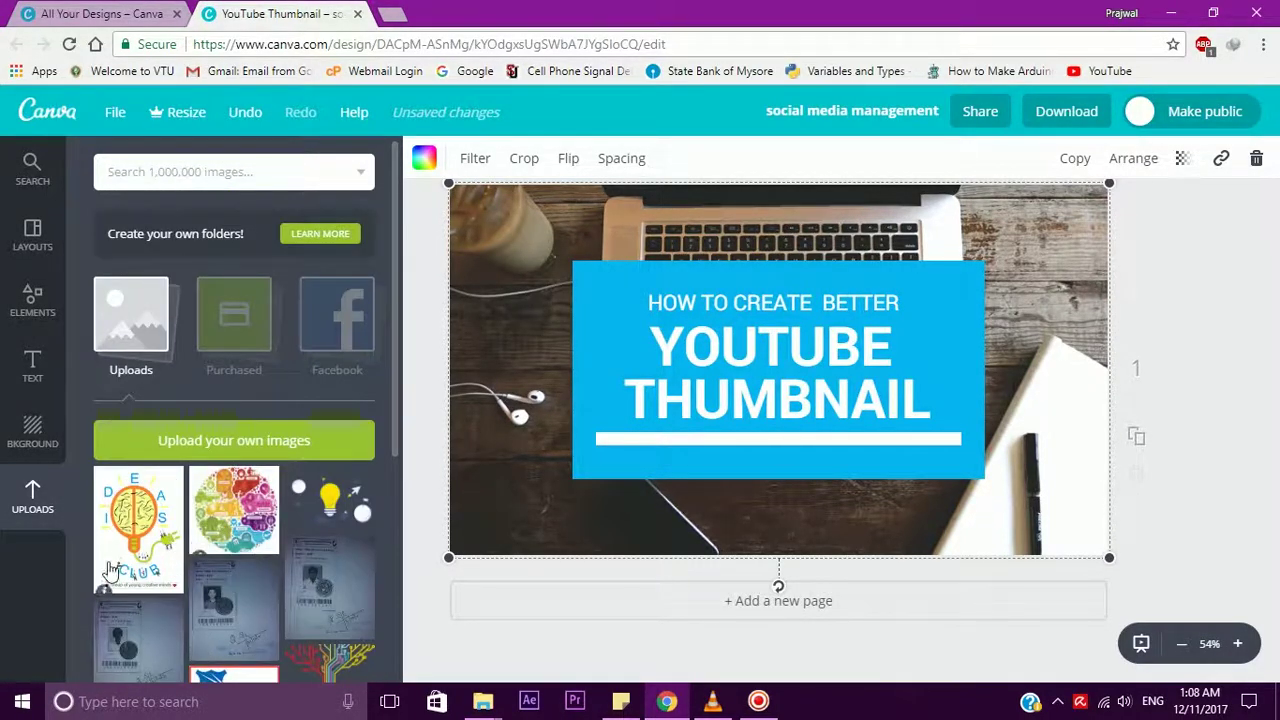
pyautogui.click(45, 382)
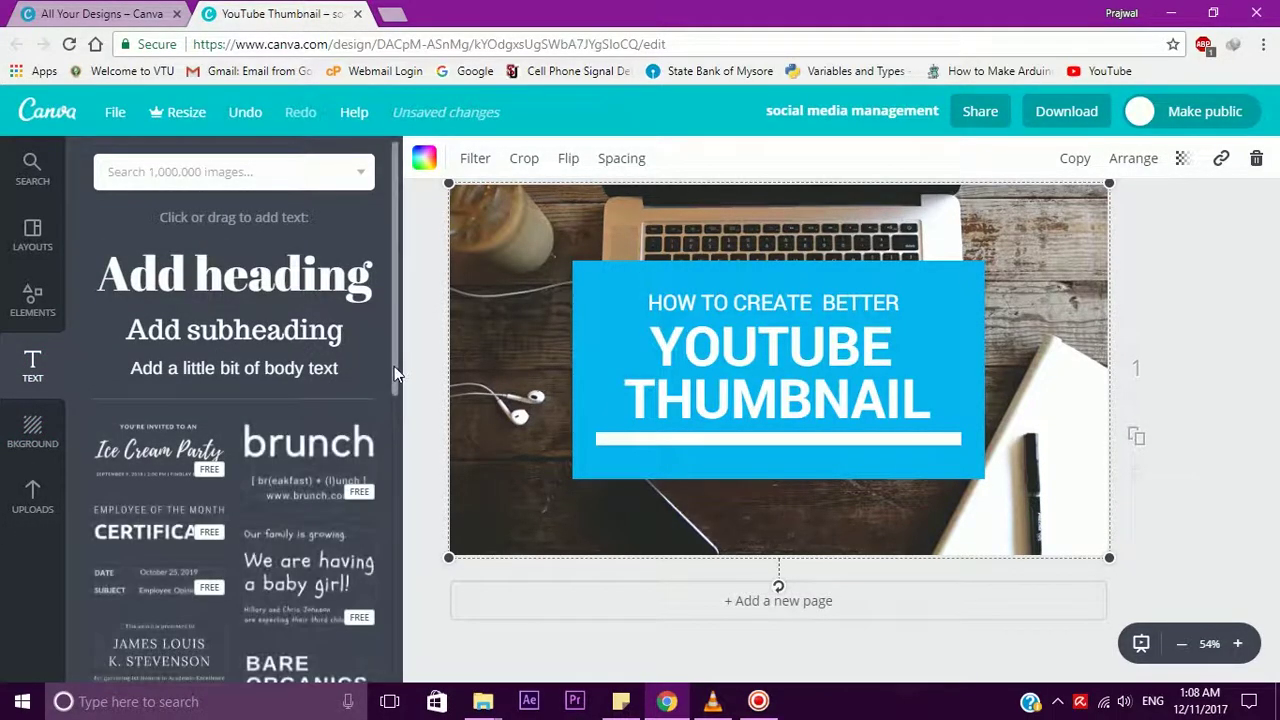
# - Try dragging the brunch text template onto the design, then show the Elements library
pyautogui.scroll(-1, 393, 400)
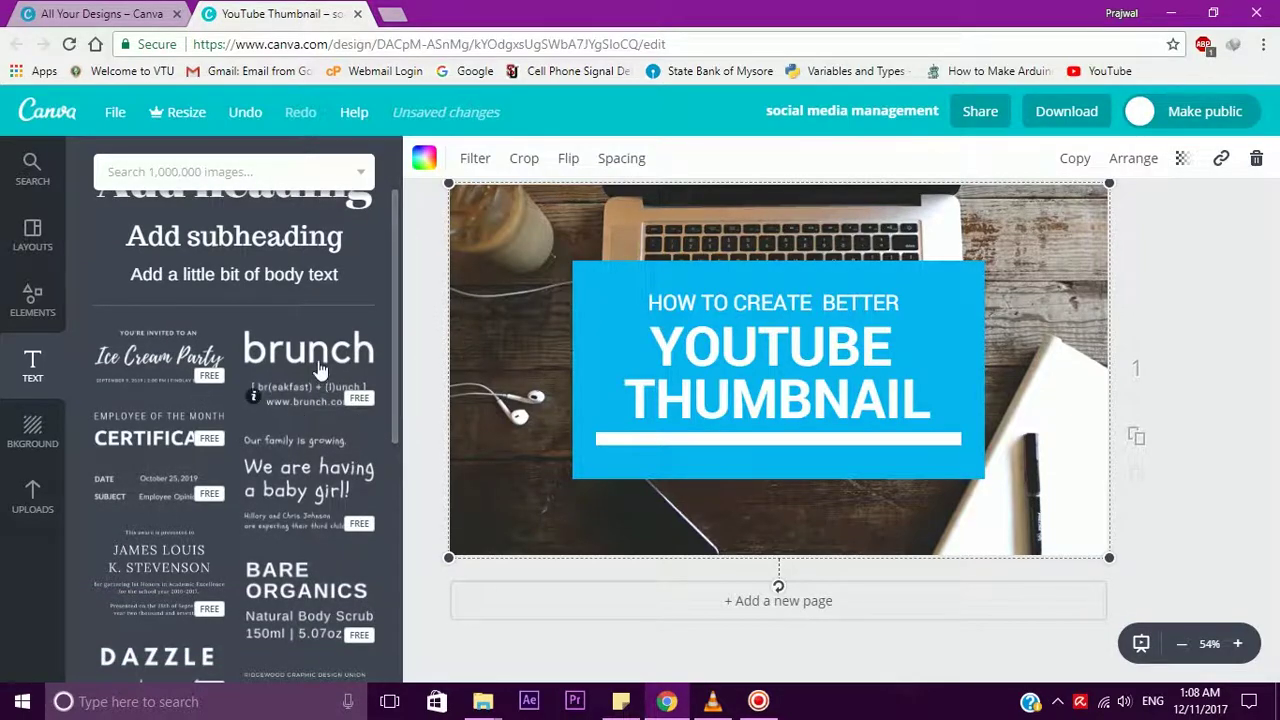
pyautogui.moveTo(310, 365)
pyautogui.mouseDown()
pyautogui.moveTo(607, 481)
pyautogui.moveTo(867, 510)
pyautogui.moveTo(845, 440)
pyautogui.moveTo(1140, 366)
pyautogui.mouseUp()
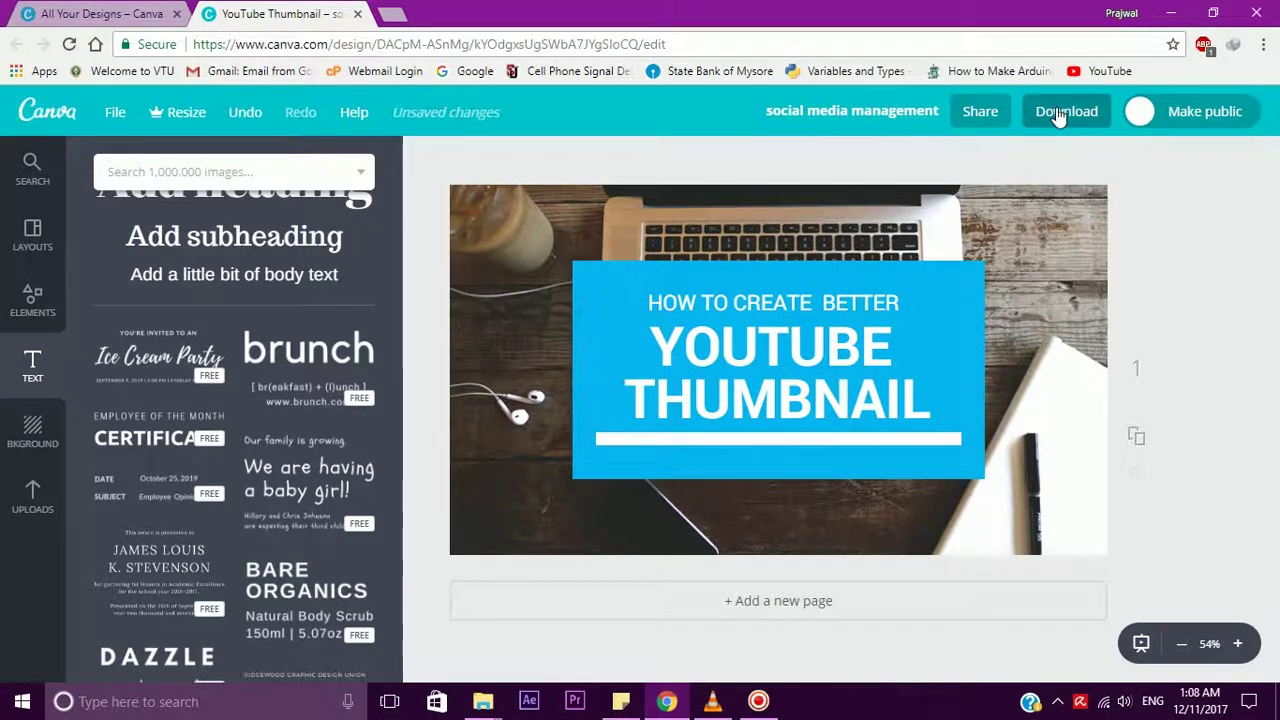
pyautogui.click(32, 300)
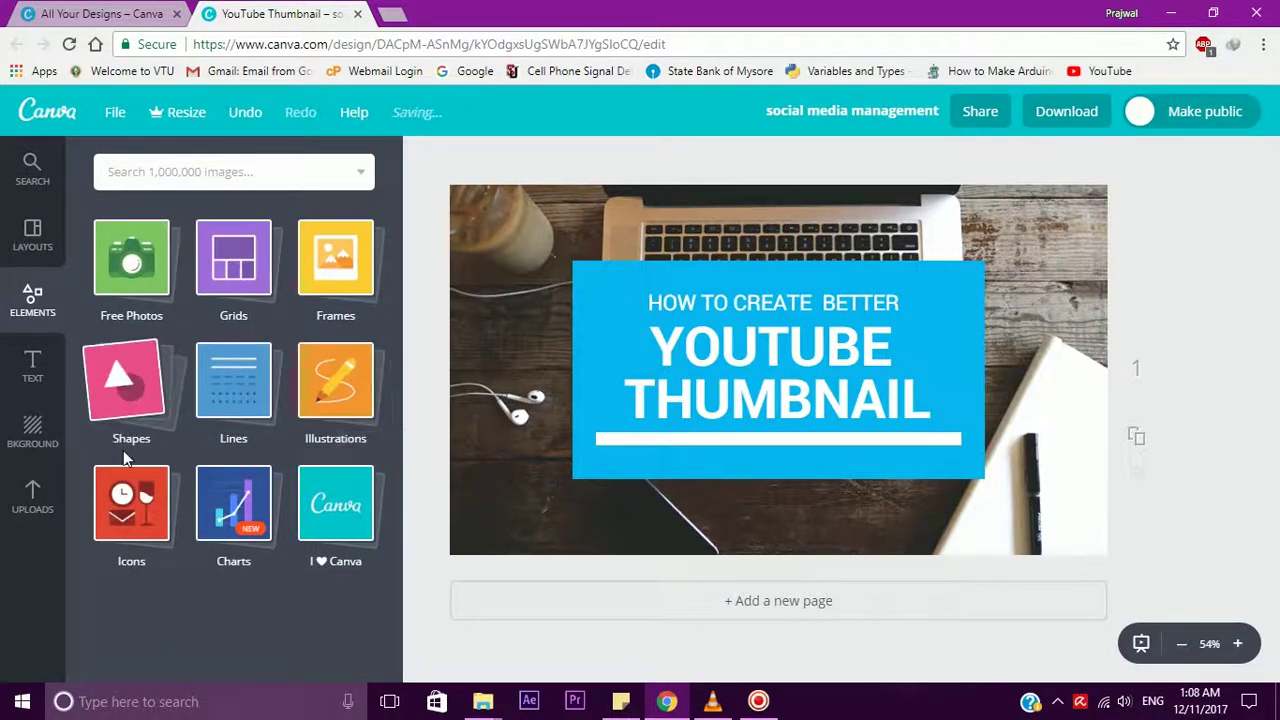
# - Download the thumbnail as a PNG and dismiss the download-ready dialog
pyautogui.click(1066, 111)
pyautogui.click(1066, 326)
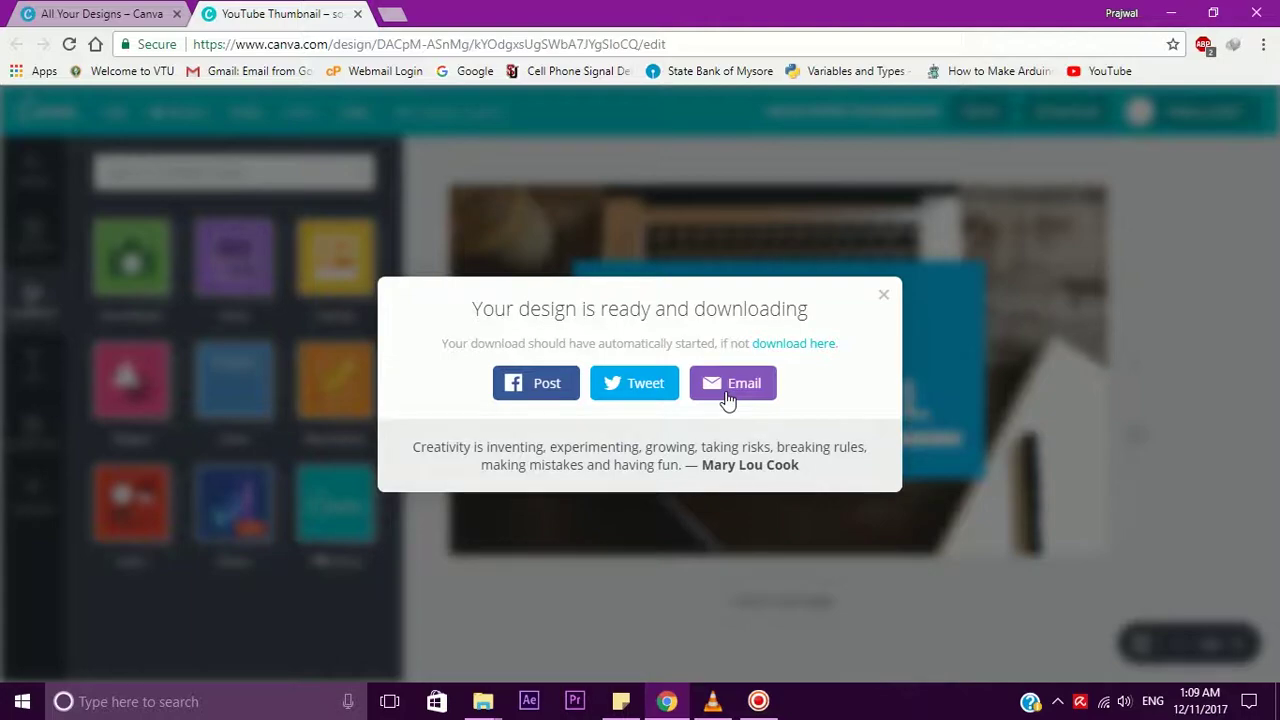
pyautogui.click(886, 300)
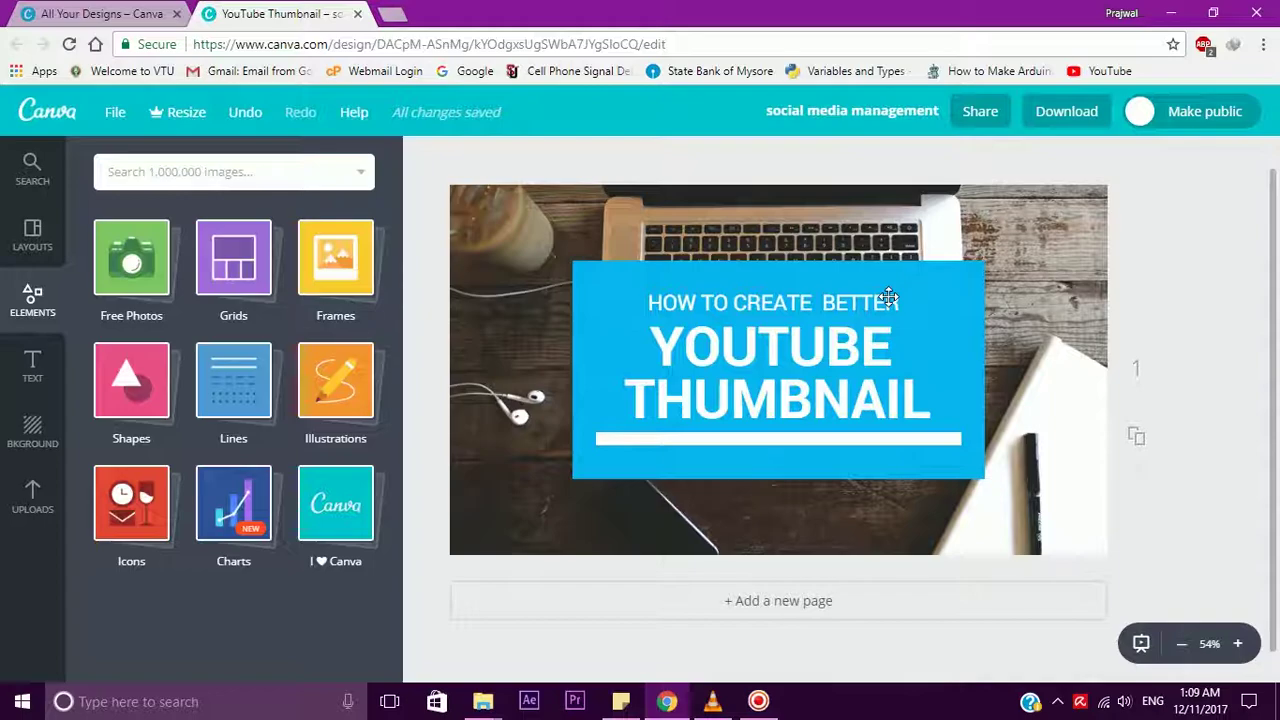